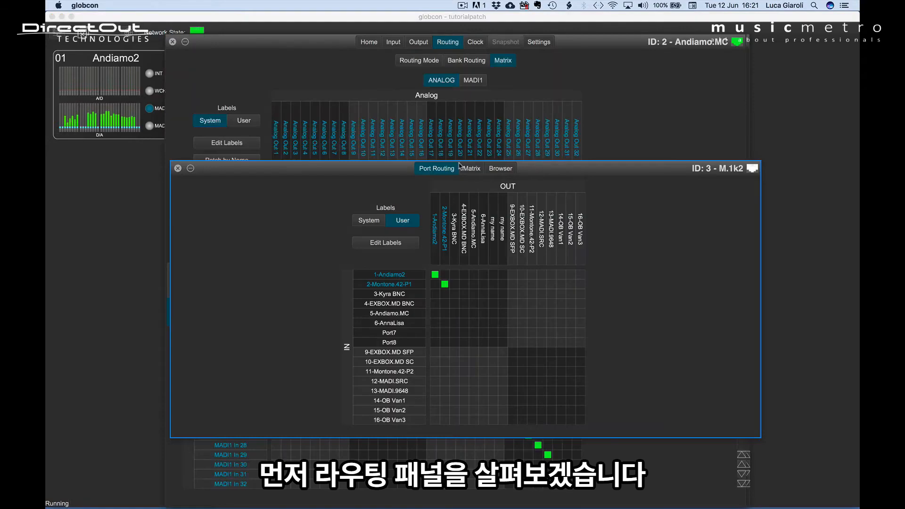
# - Show all open device windows side by side and return to the main globcon window
pyautogui.click(460, 166)
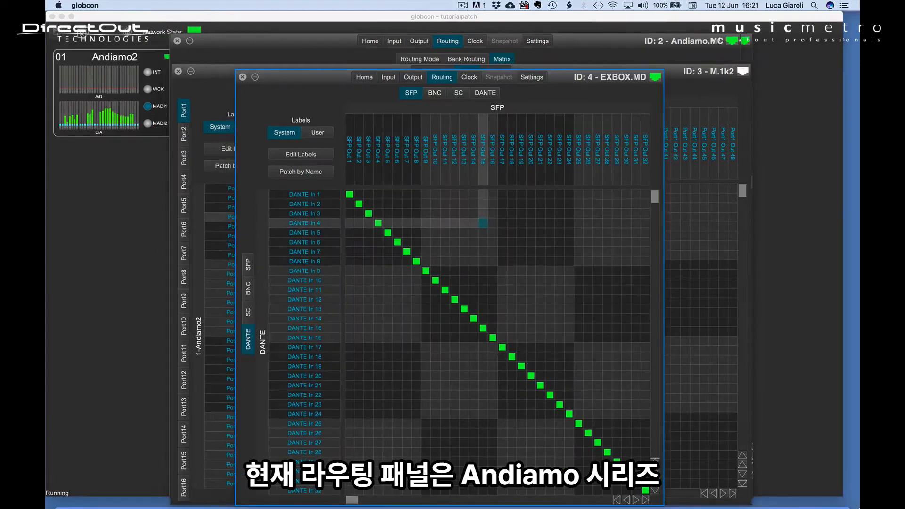
pyautogui.hotkey('ctrl', 'Down')
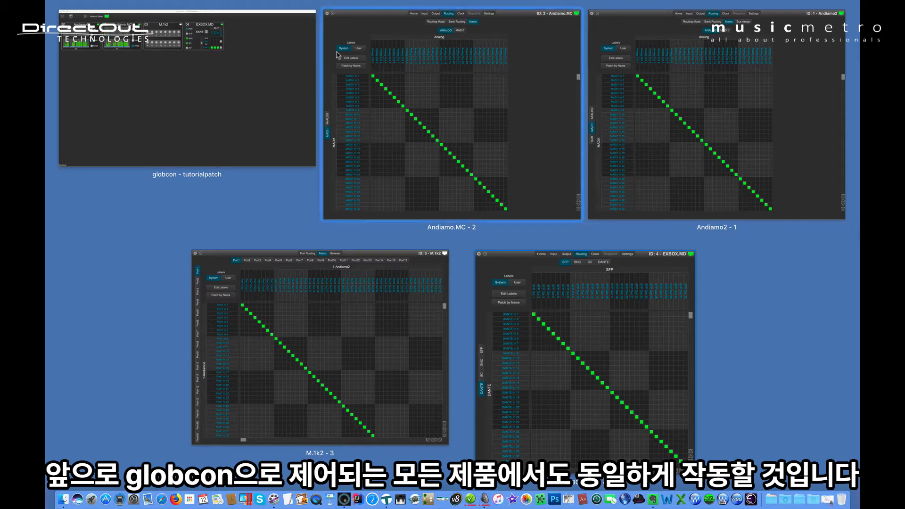
pyautogui.click(253, 91)
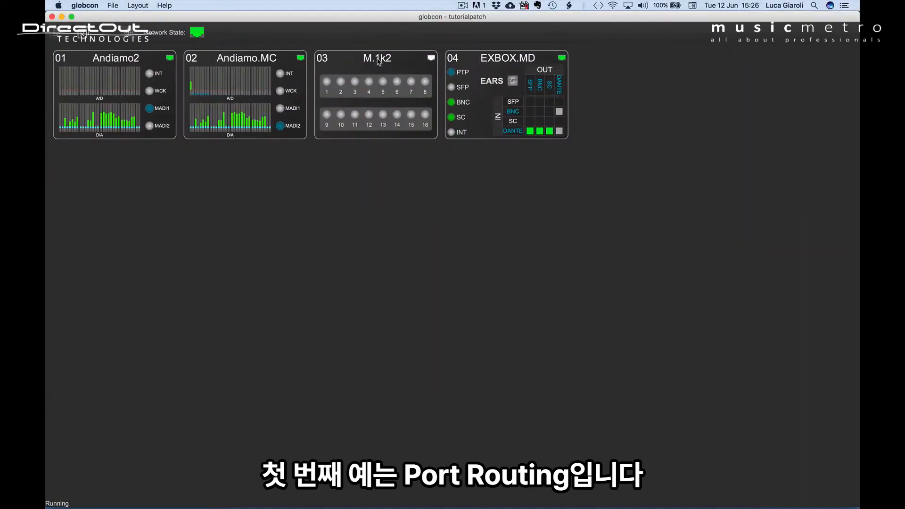
# - Open the M.1k2 device window on its Port Routing page
pyautogui.doubleClick(378, 60)
pyautogui.click(430, 68)
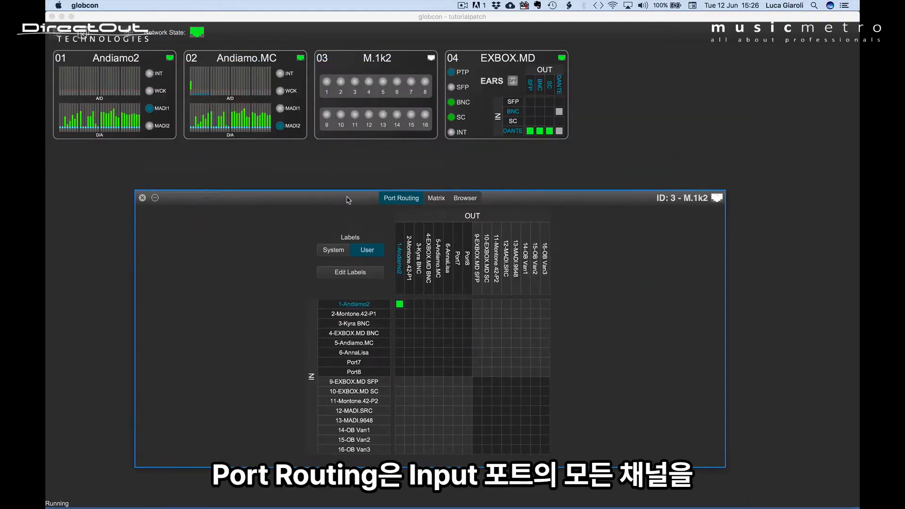
pyautogui.moveTo(371, 161); pyautogui.dragTo(349, 198)
pyautogui.doubleClick(518, 62)
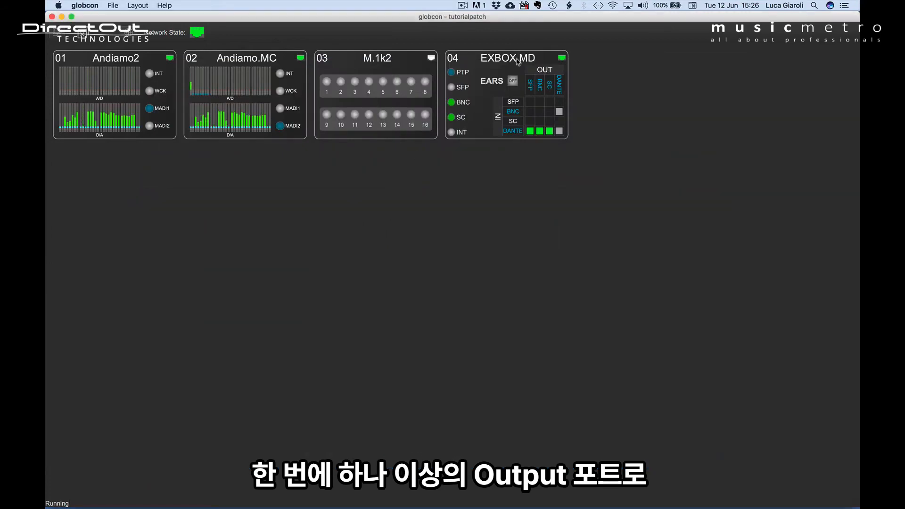
pyautogui.click(373, 71)
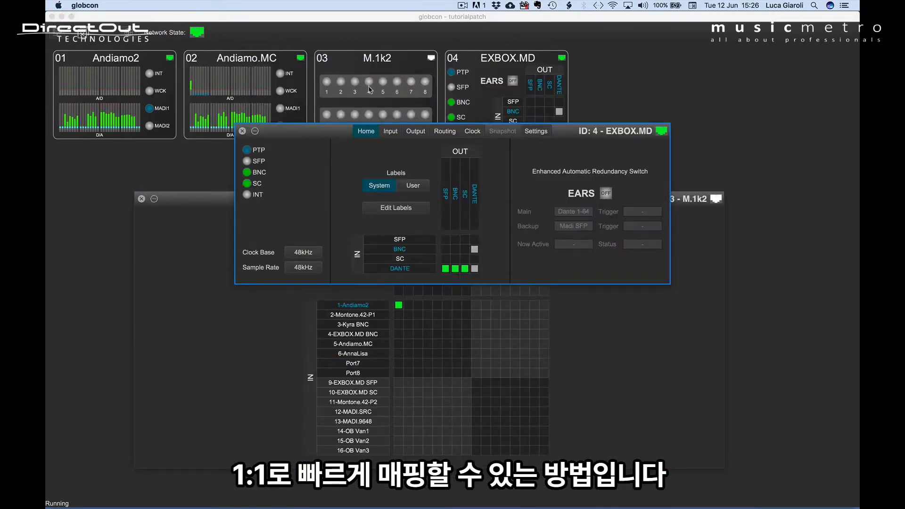
pyautogui.moveTo(337, 131); pyautogui.dragTo(457, 217)
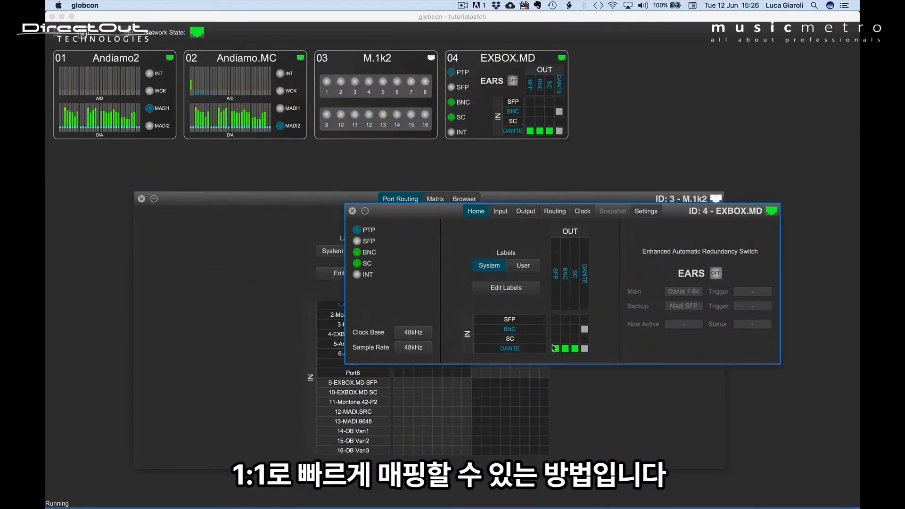
pyautogui.click(352, 210)
# - Switch the port labels to System names and back to User names
pyautogui.moveTo(352, 202); pyautogui.dragTo(386, 172)
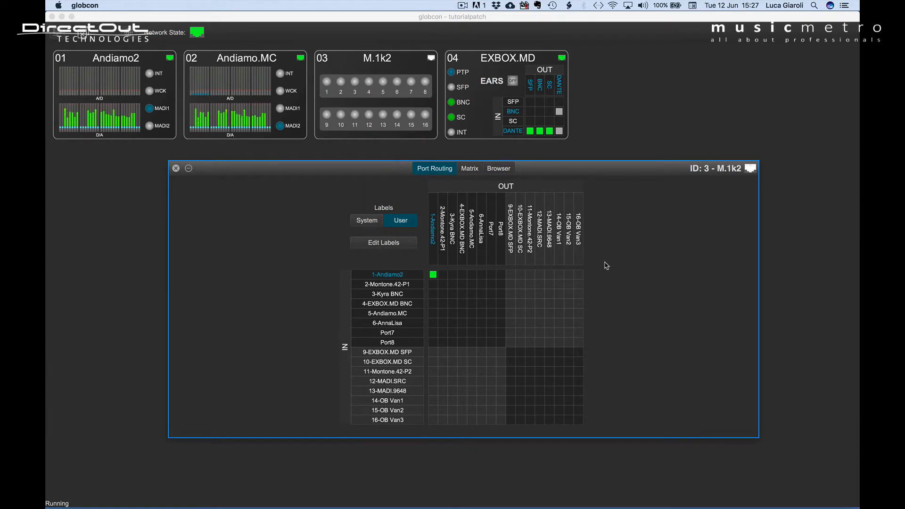
pyautogui.click(361, 222)
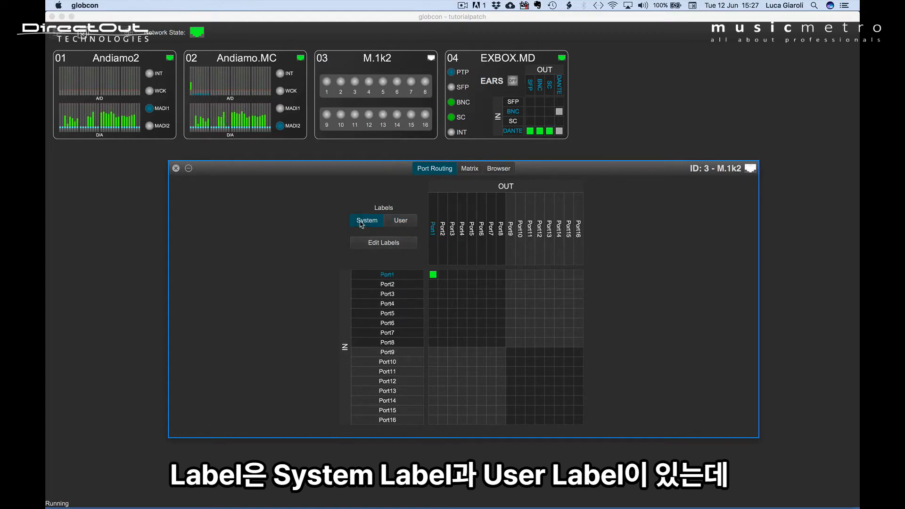
pyautogui.click(401, 220)
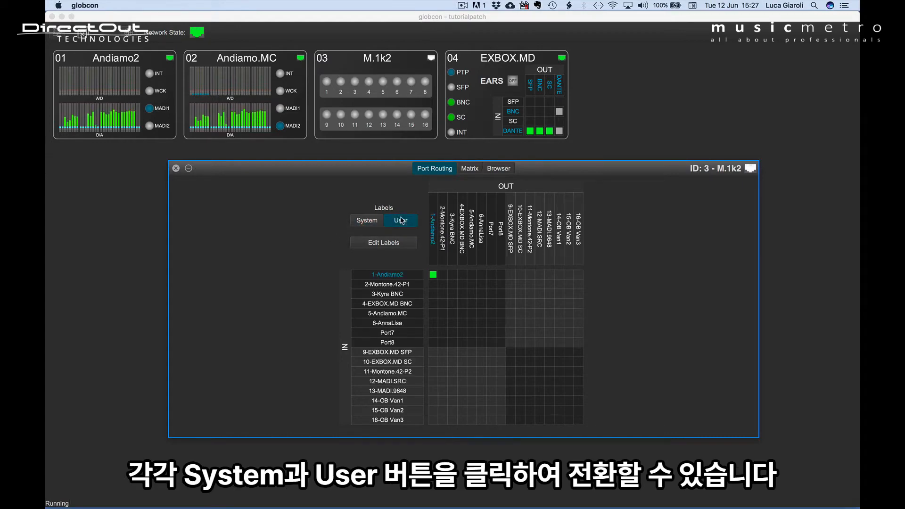
# - Enable label editing and rename output Port7 as "my name"
pyautogui.click(389, 243)
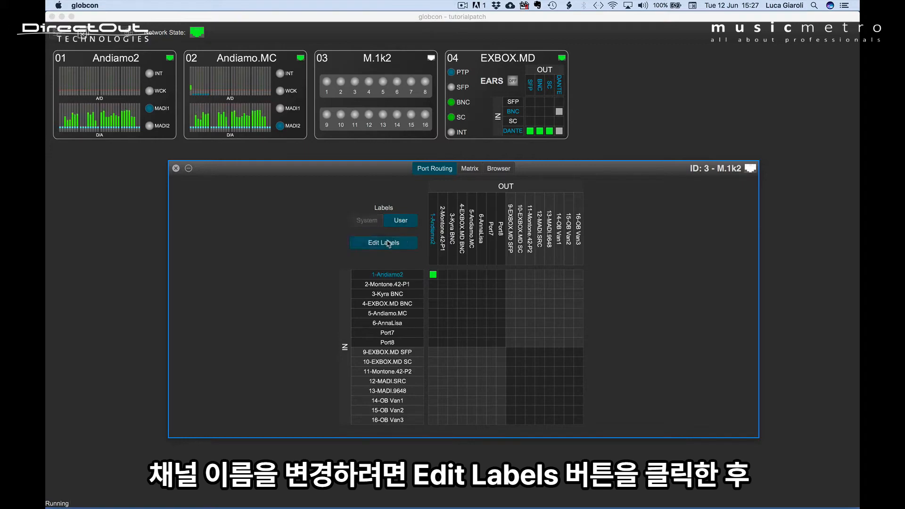
pyautogui.click(492, 229)
pyautogui.write('my n')
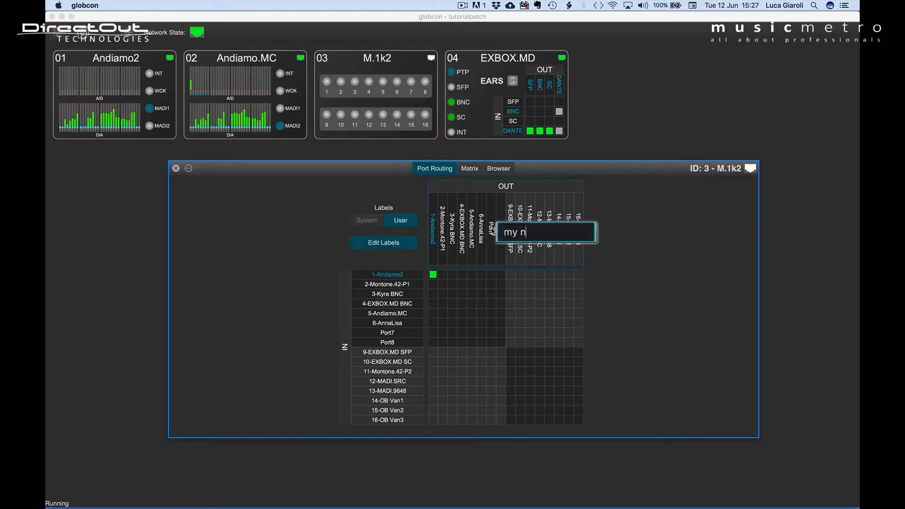
pyautogui.write('ame')
pyautogui.press('Return')
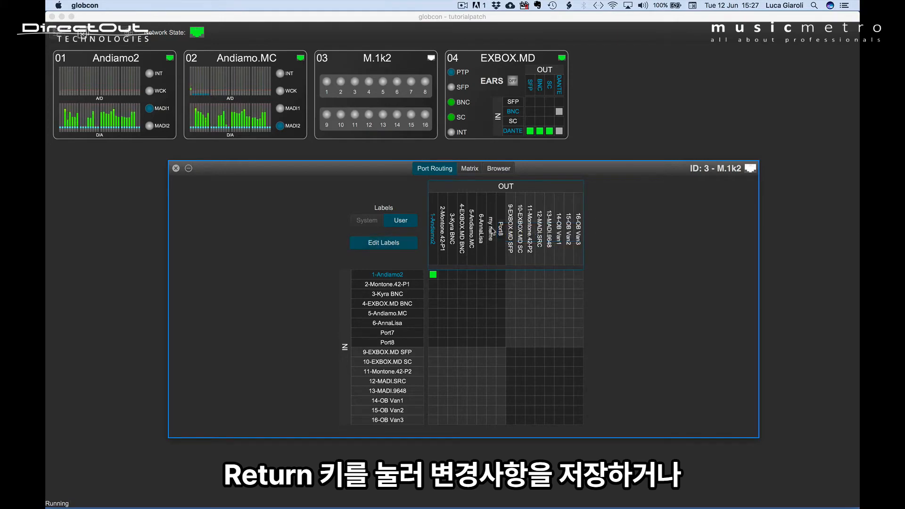
# - Rename output Port8 as "my name", step through the following output labels, and cancel editing
pyautogui.click(500, 230)
pyautogui.write('my name')
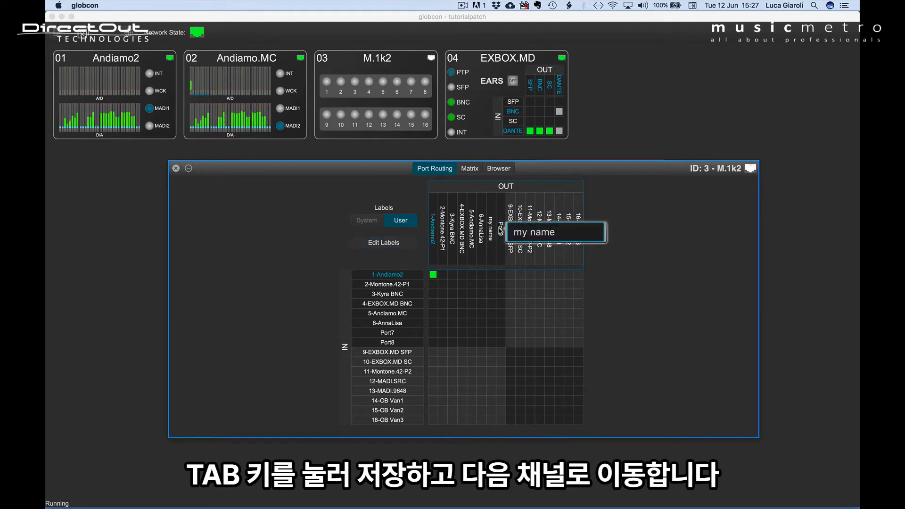
pyautogui.press('Tab')
pyautogui.press('Tab')
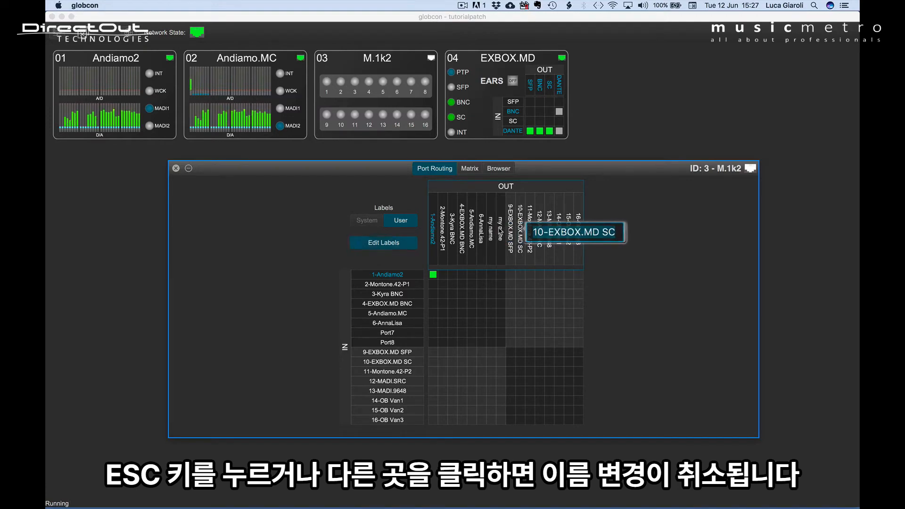
pyautogui.press('Tab')
pyautogui.press('Escape')
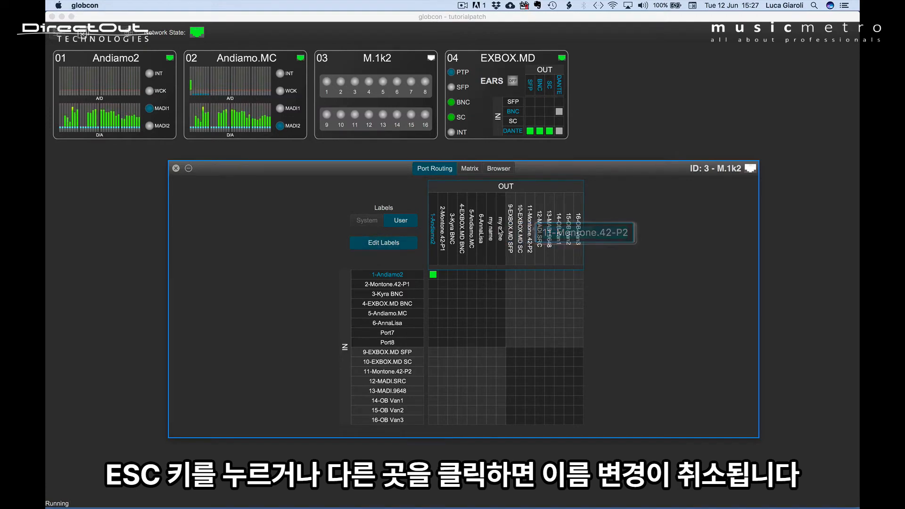
# - Try copying the 13-MADI.9648 output label into the input Port8 label, then cancel the edit
pyautogui.doubleClick(550, 235)
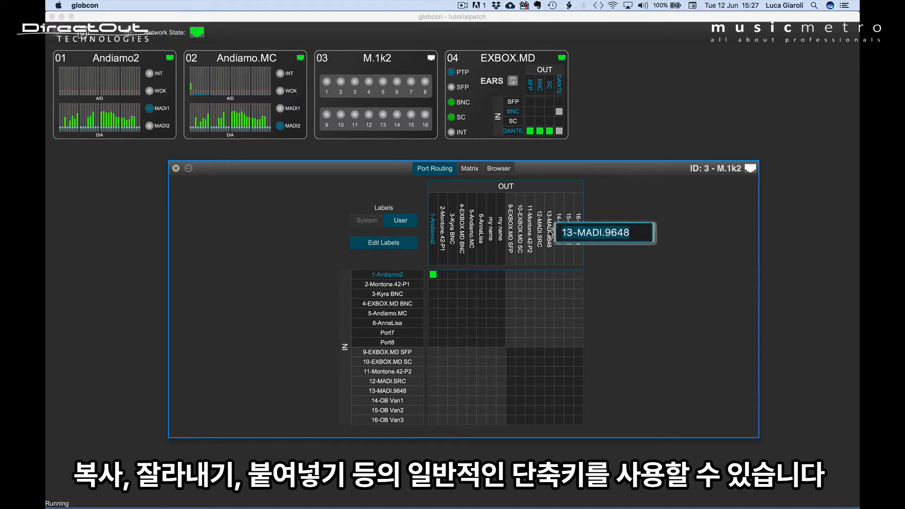
pyautogui.click(387, 342)
pyautogui.doubleClick(387, 343)
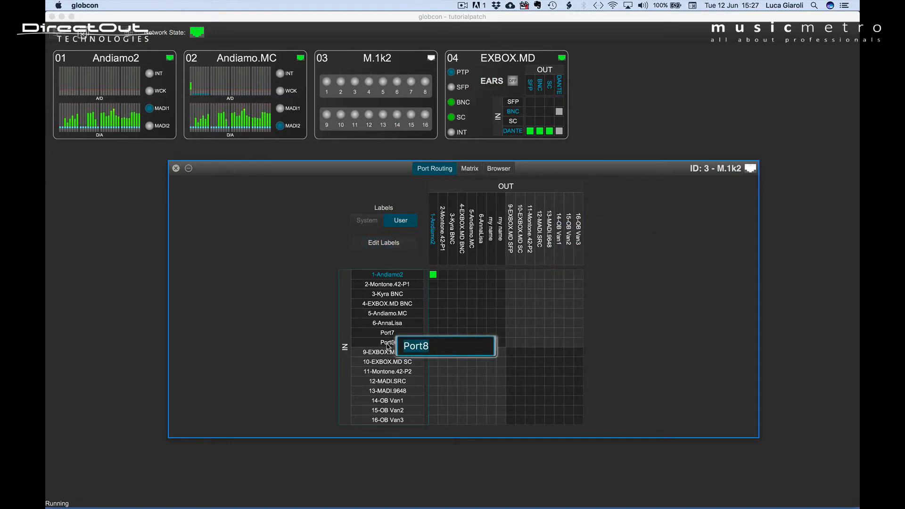
pyautogui.write('13-MADI.9648')
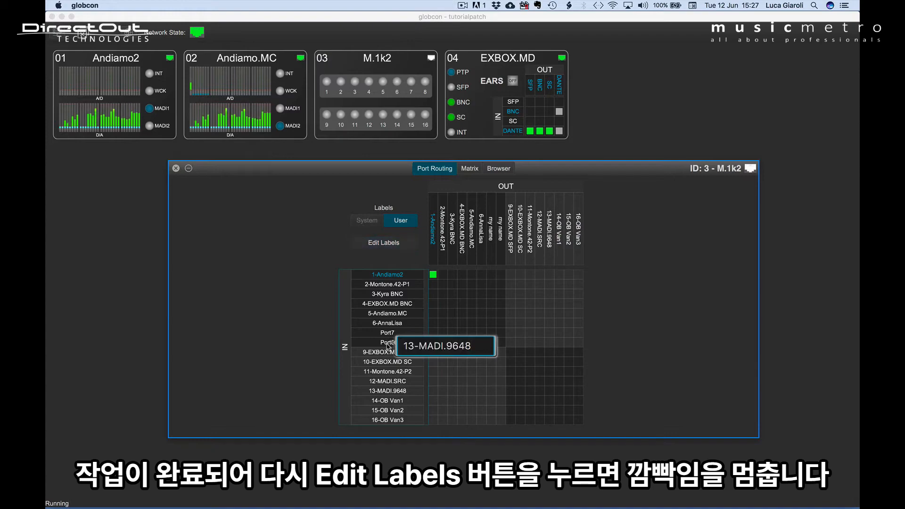
pyautogui.press('Escape')
# - Switch off label editing
pyautogui.click(387, 244)
pyautogui.click(387, 244)
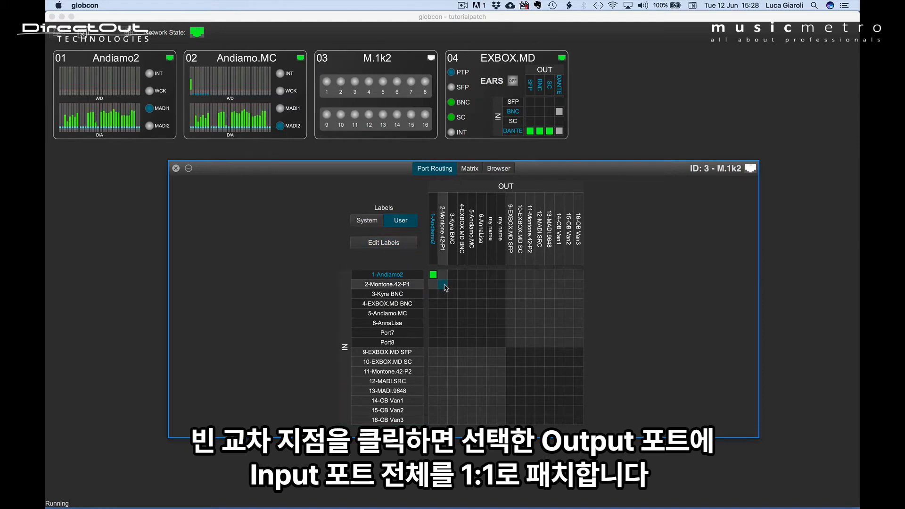
# - Patch input port 2 one-to-one to output 2-Montone.42-P1, and patch then unpatch port 3
pyautogui.click(444, 286)
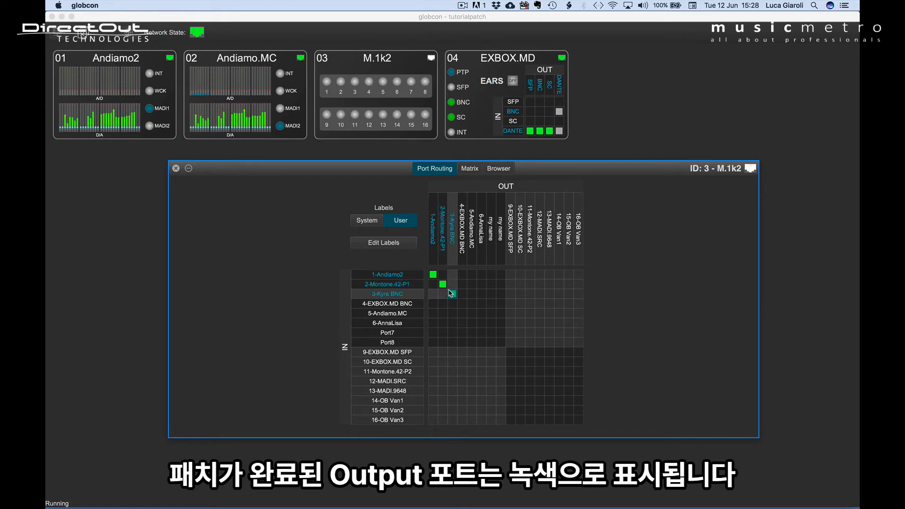
pyautogui.click(451, 293)
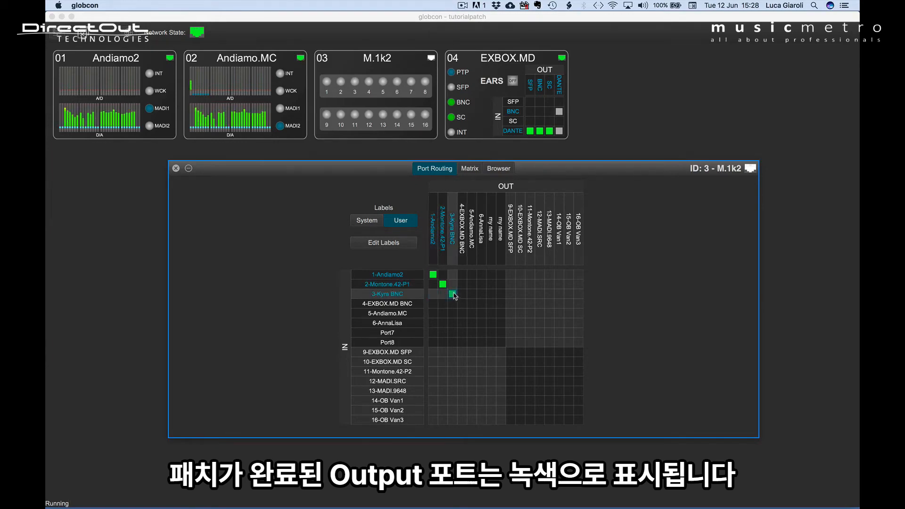
pyautogui.click(452, 295)
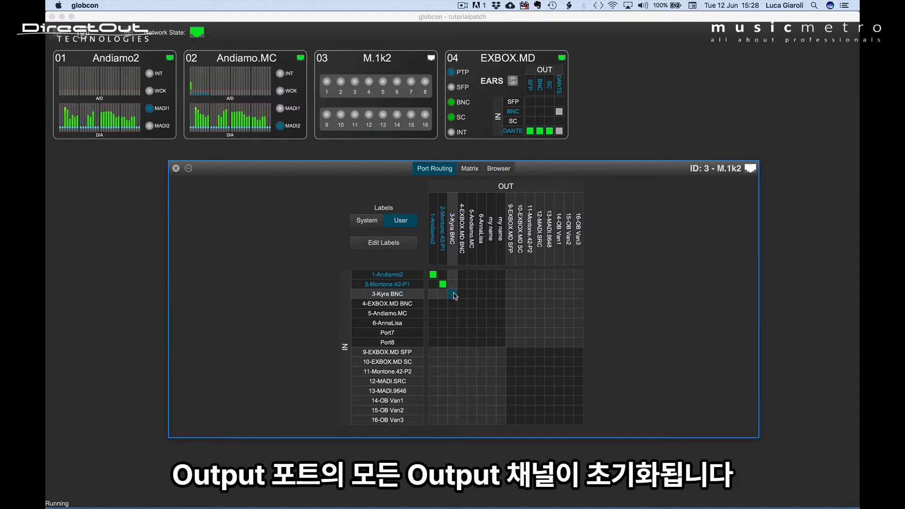
pyautogui.moveTo(455, 295); pyautogui.dragTo(499, 342)
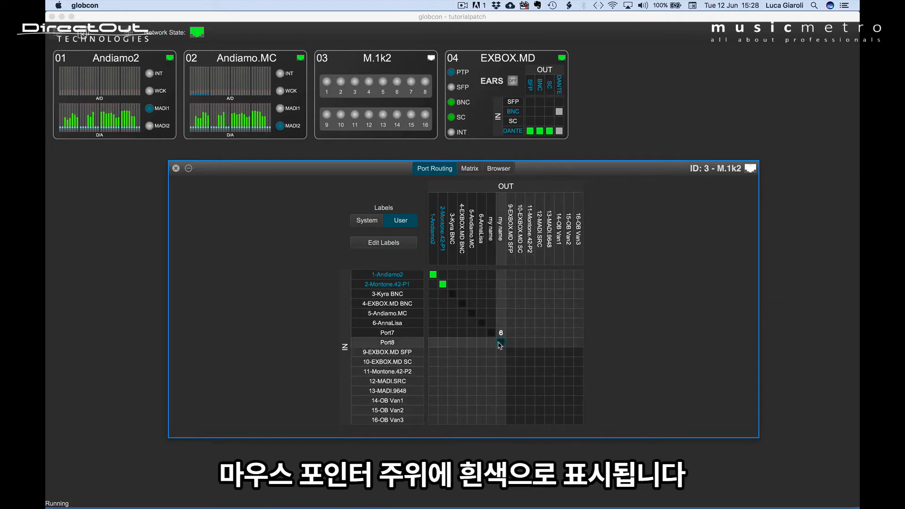
pyautogui.moveTo(500, 345); pyautogui.dragTo(499, 345)
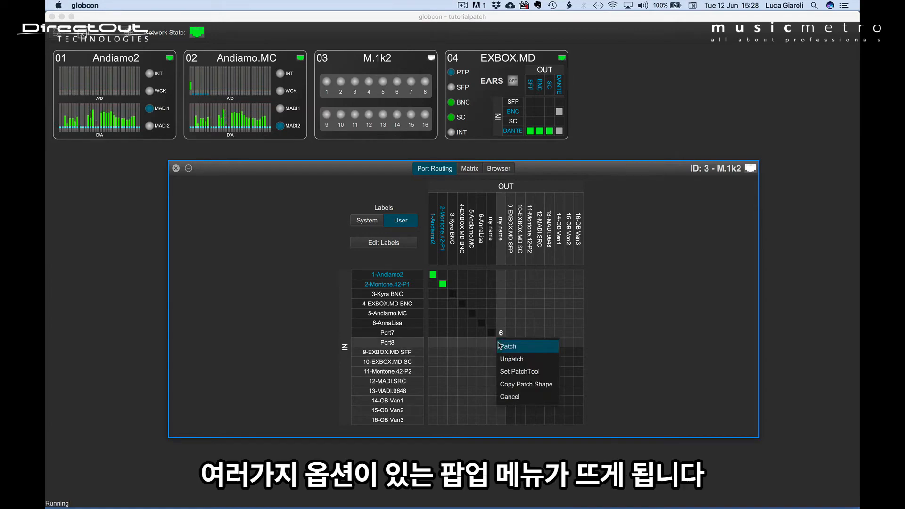
pyautogui.click(536, 401)
# - Patch input ports 1 to 8 diagonally to outputs 9-EXBOX.MD SFP through 16-OB Van3
pyautogui.moveTo(514, 278); pyautogui.dragTo(578, 345)
pyautogui.click(580, 347)
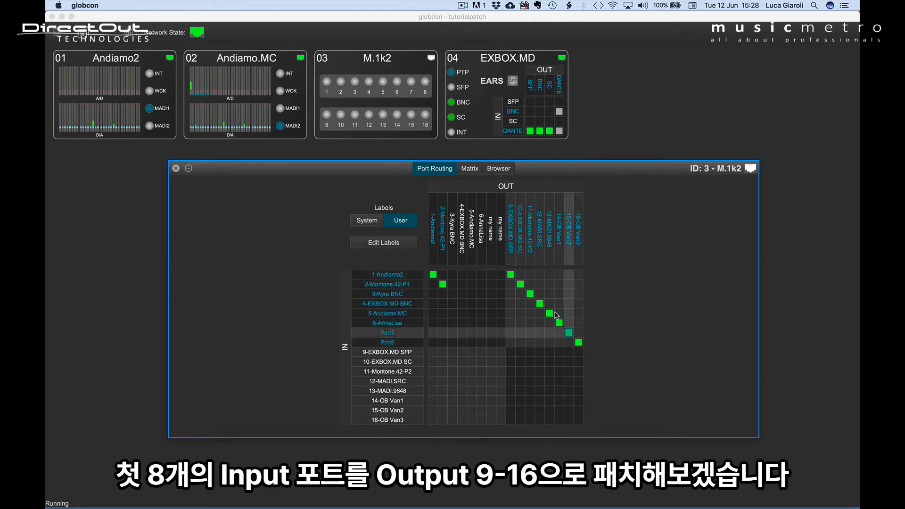
# - Unpatch all outputs, selecting 9 to 16 along the first input row and 1 to 8 along the diagonal
pyautogui.moveTo(512, 278); pyautogui.dragTo(582, 276)
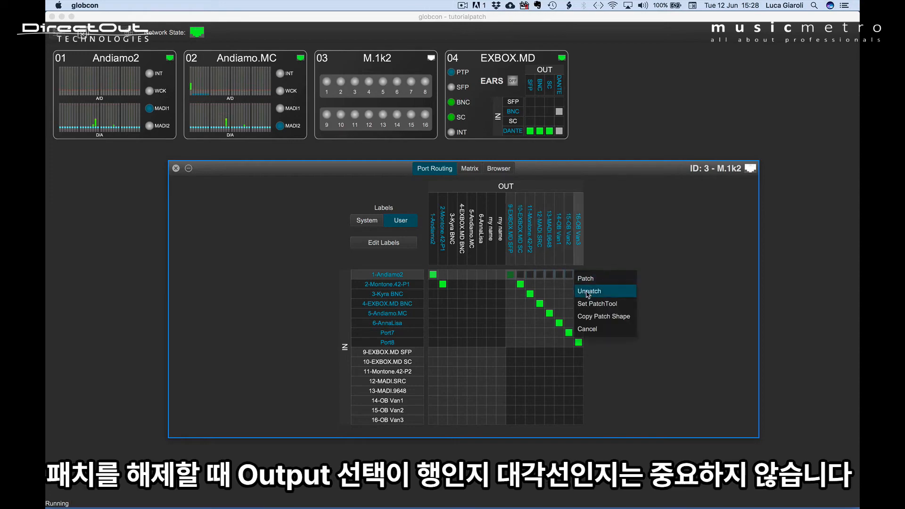
pyautogui.click(589, 292)
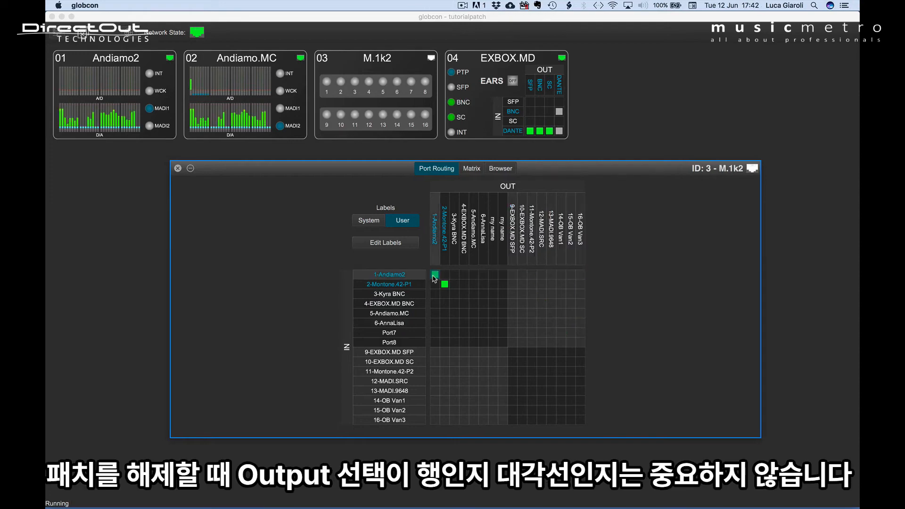
pyautogui.moveTo(433, 275); pyautogui.dragTo(501, 340)
pyautogui.click(515, 359)
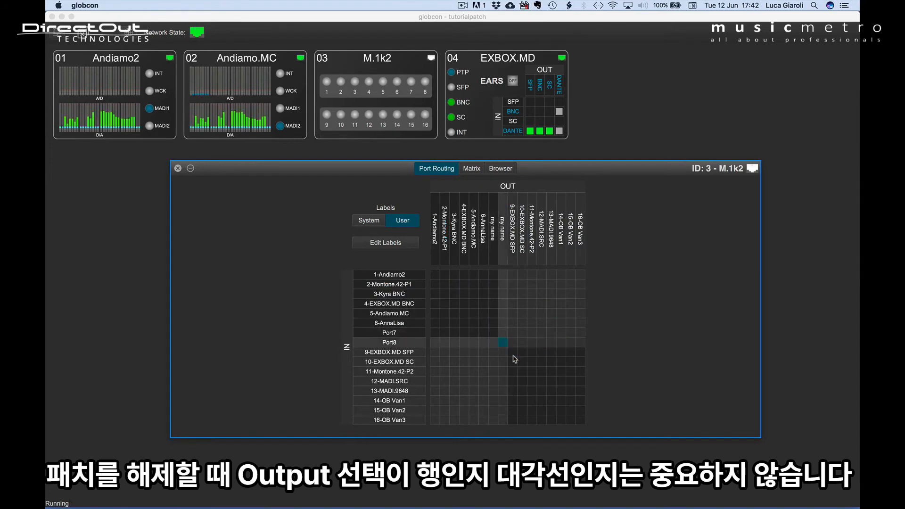
pyautogui.moveTo(435, 275); pyautogui.dragTo(501, 342)
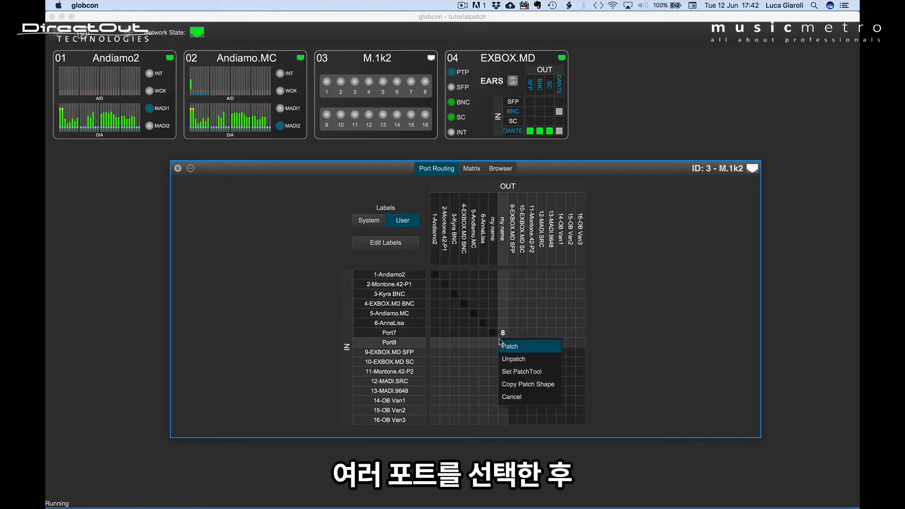
pyautogui.click(518, 399)
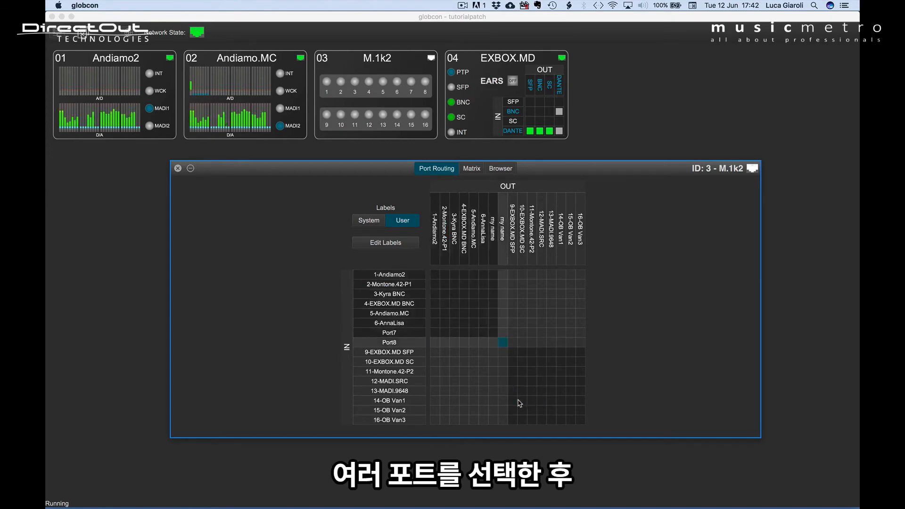
pyautogui.moveTo(435, 274); pyautogui.dragTo(513, 356)
pyautogui.press('Escape')
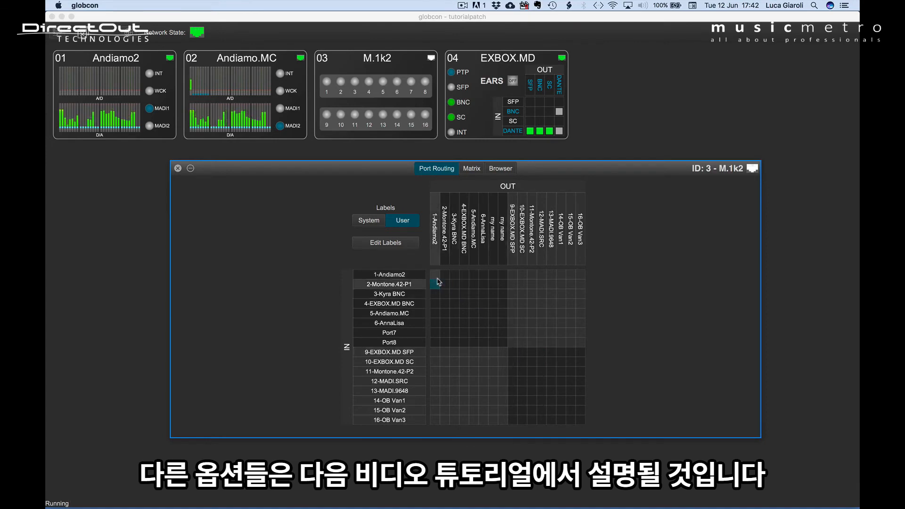
# - Patch input 1 to output 1-Andiamo2, unpatch channel 1 of Port1 in the Matrix, and return to Port Routing
pyautogui.moveTo(435, 277); pyautogui.dragTo(436, 278)
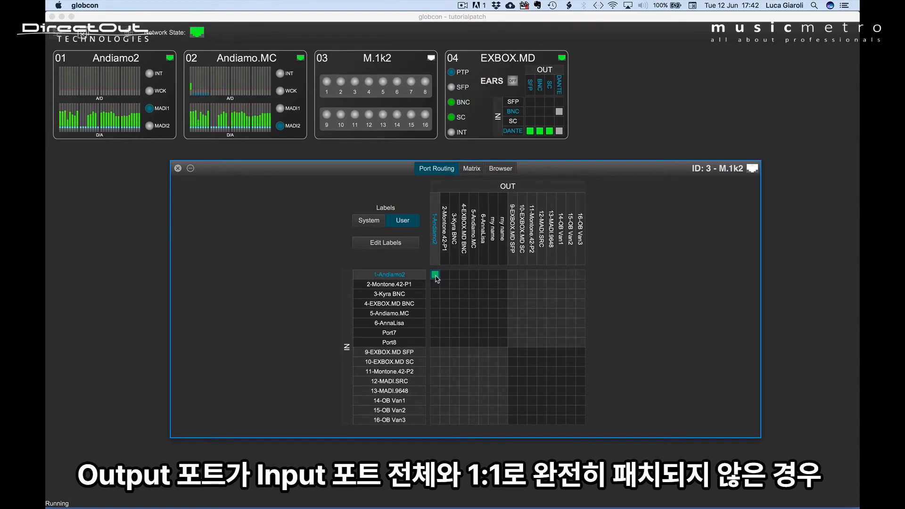
pyautogui.click(472, 169)
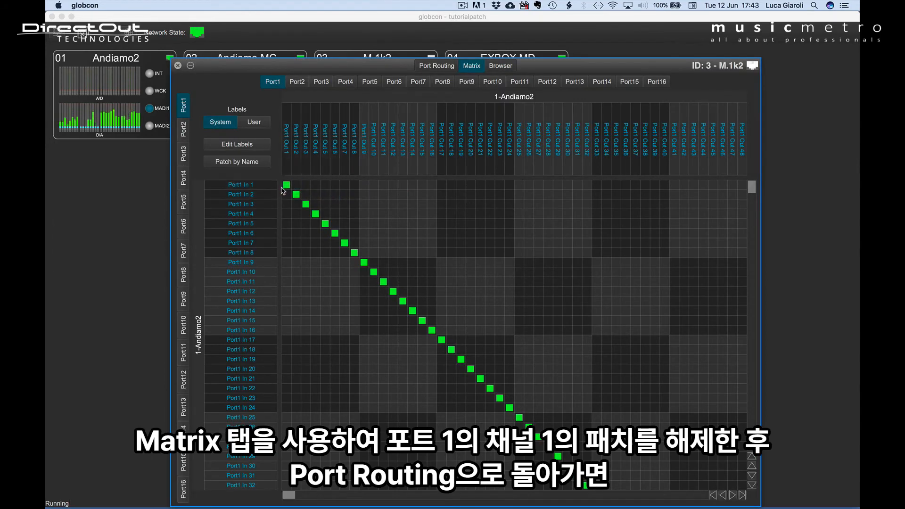
pyautogui.click(287, 187)
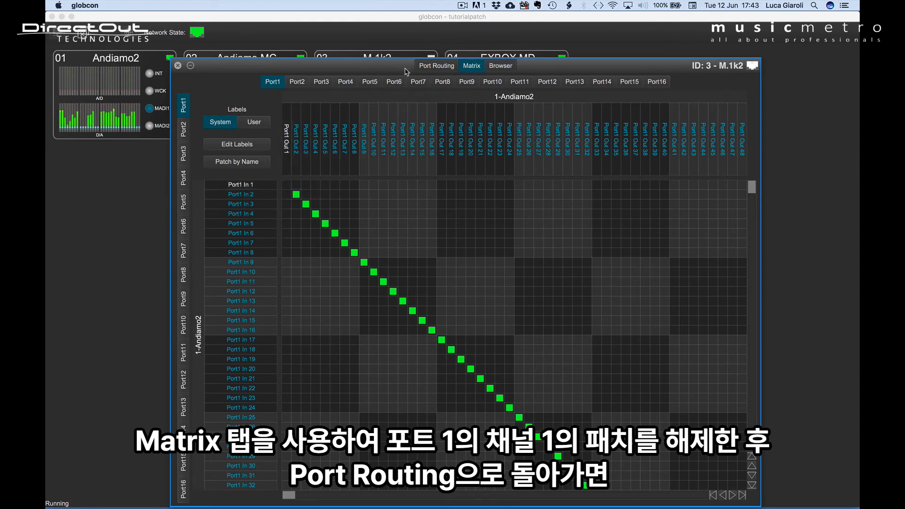
pyautogui.click(428, 69)
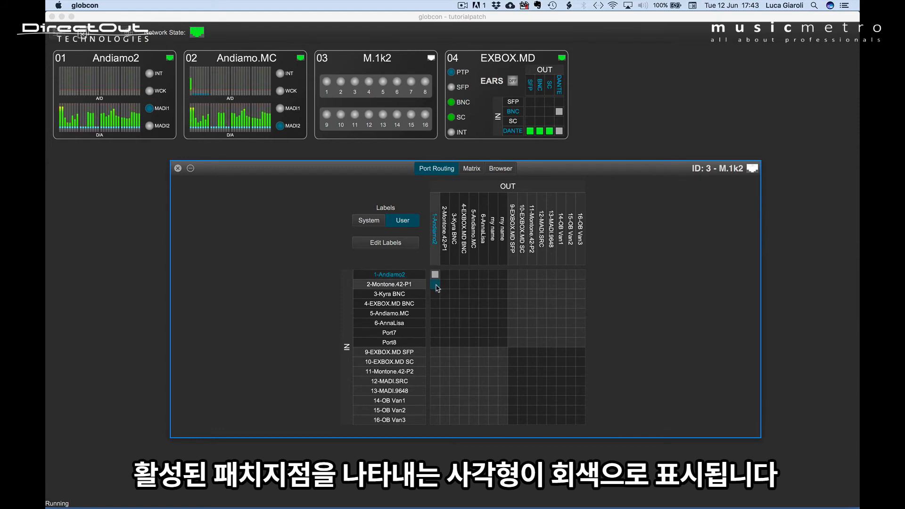
# - In the Matrix, patch single channels of ports 9, 10 and 11 to Port1 outputs, then return to Port Routing
pyautogui.click(472, 170)
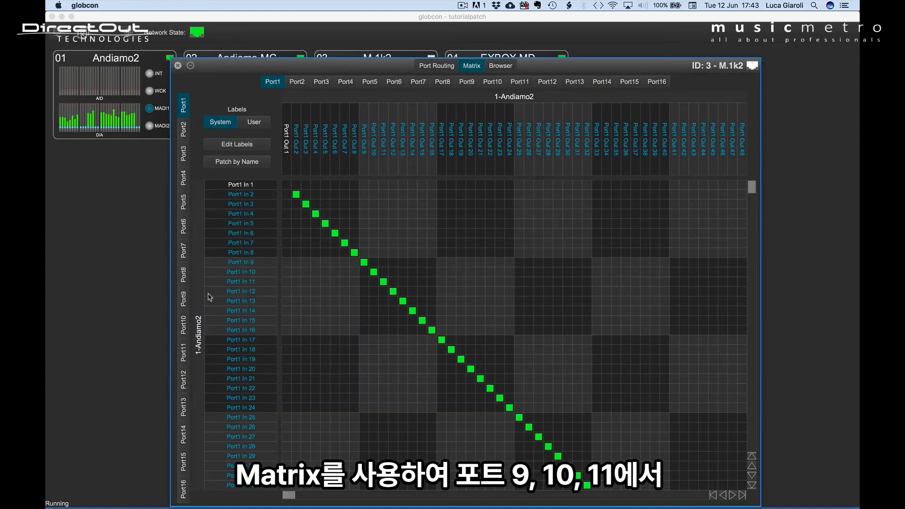
pyautogui.click(185, 302)
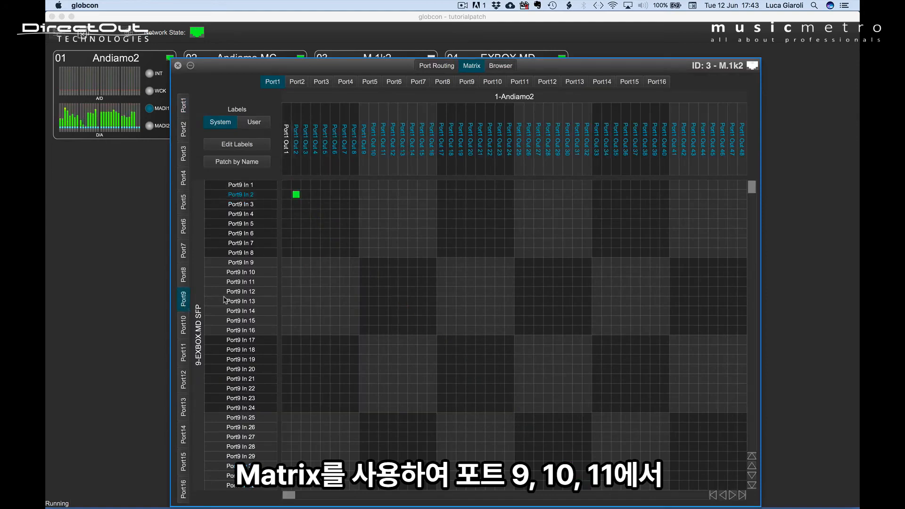
pyautogui.click(185, 326)
pyautogui.click(305, 204)
pyautogui.click(184, 353)
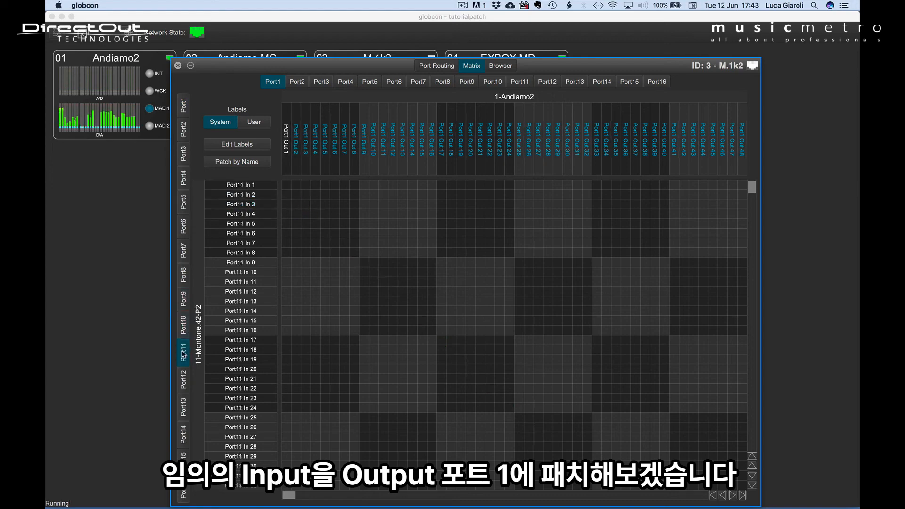
pyautogui.click(315, 224)
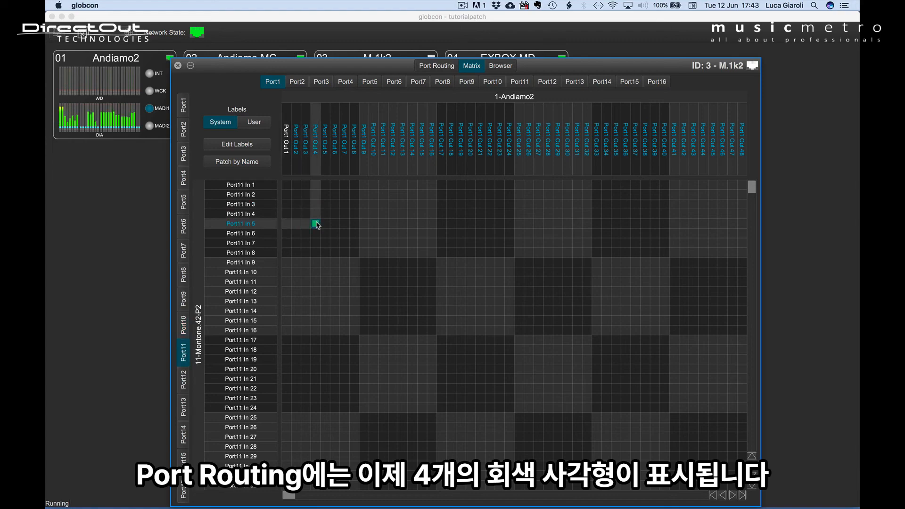
pyautogui.click(430, 68)
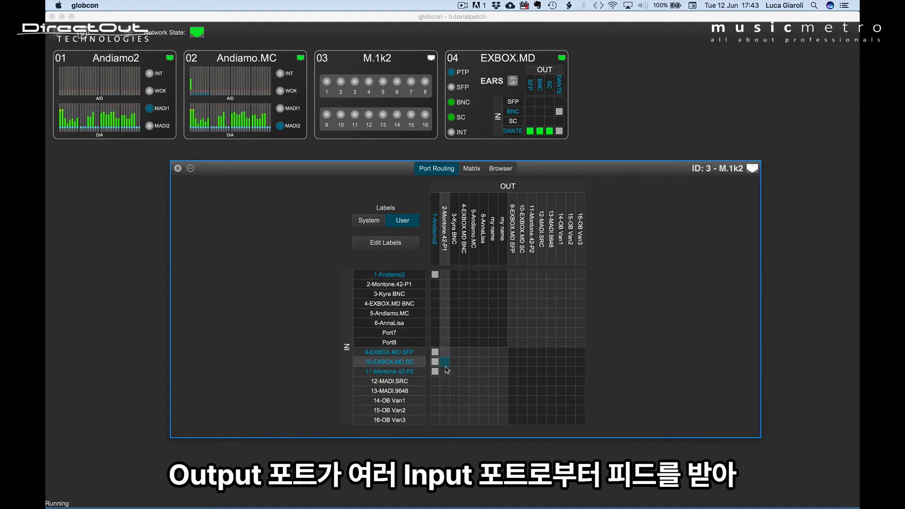
# - Patch input 5-Andiamo.MC to output 1-Andiamo2, confirming that the entire existing patch is overwritten
pyautogui.click(434, 316)
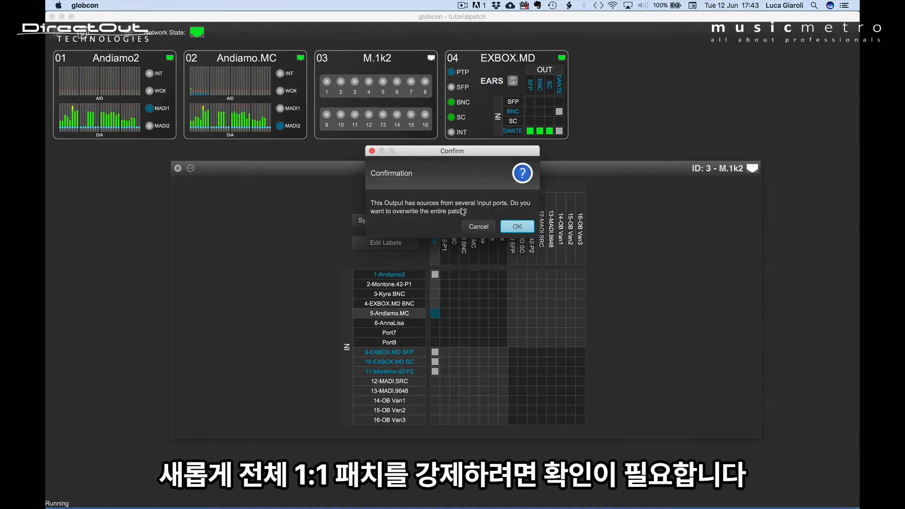
pyautogui.click(517, 227)
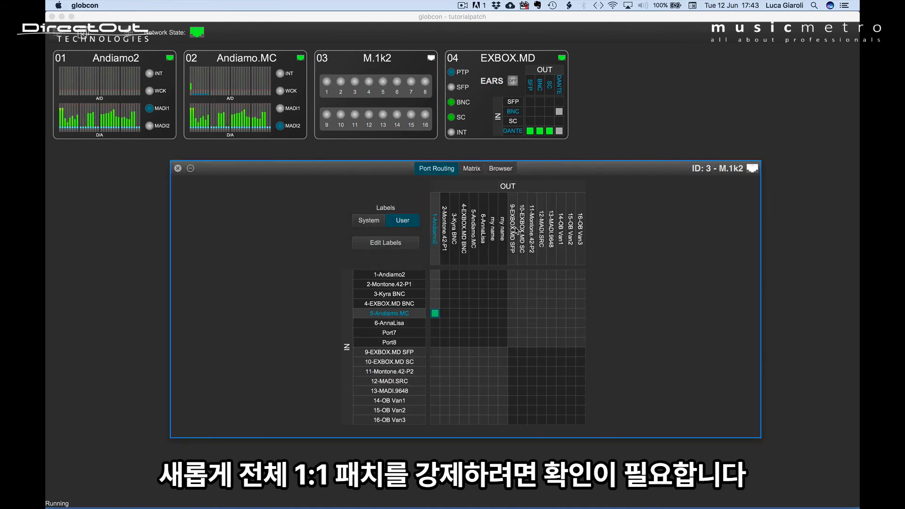
# - Select the diagonal from input 1-Andiamo2 to 12-MADI.SRC and patch inputs 1 to 12 one-to-one to outputs 1 to 12
pyautogui.moveTo(433, 279); pyautogui.dragTo(540, 384)
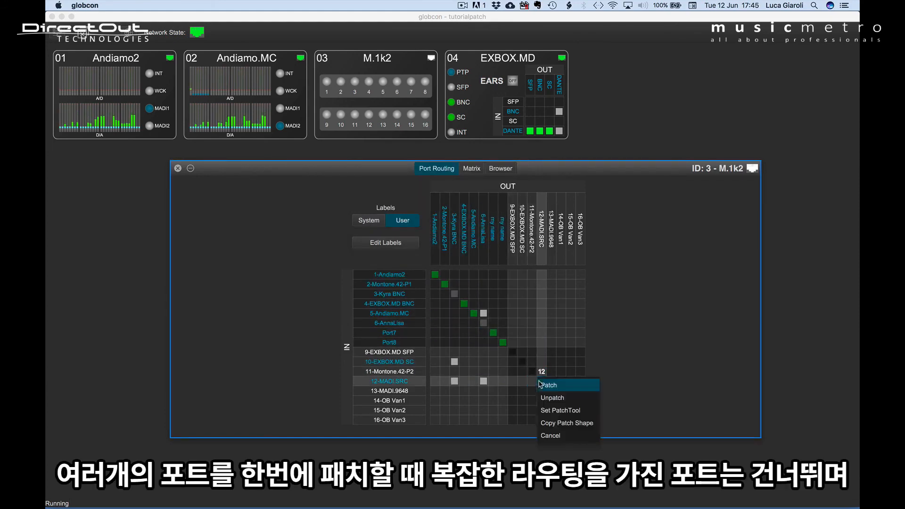
pyautogui.click(546, 386)
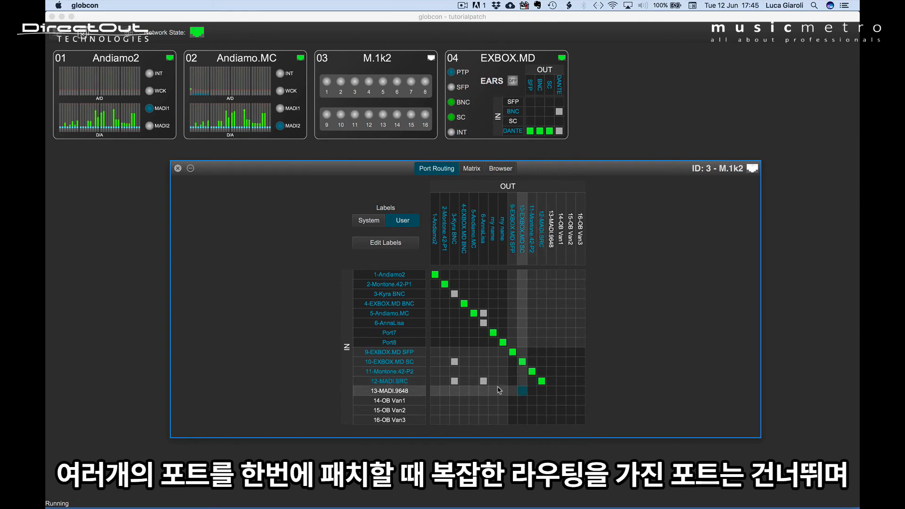
# - Force one-to-one patches of input 6-AnnaLisa to output 6 and input 3-Kyra BNC to output 3, confirming each overwrite
pyautogui.click(484, 325)
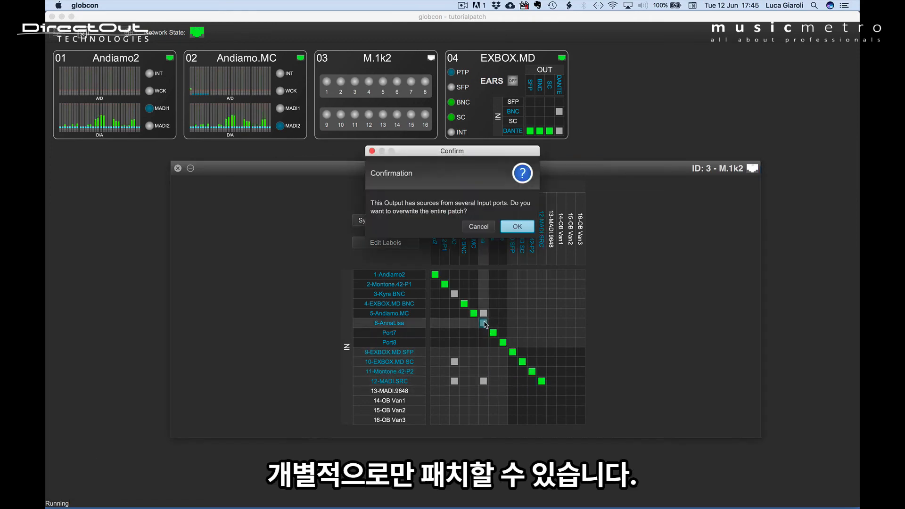
pyautogui.click(511, 231)
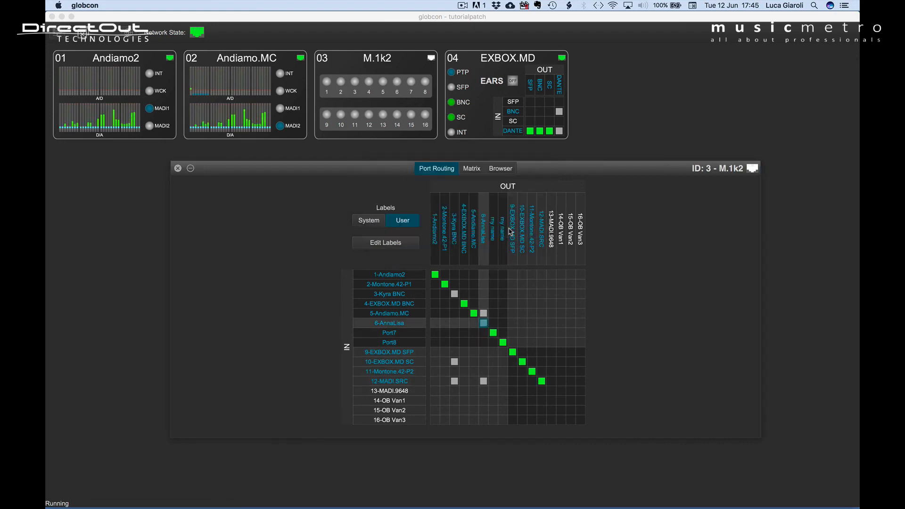
pyautogui.click(454, 294)
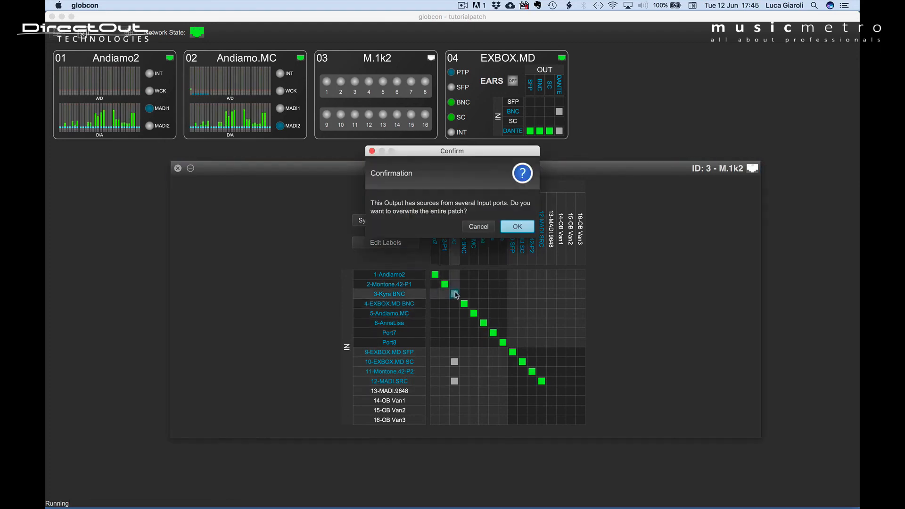
pyautogui.click(517, 226)
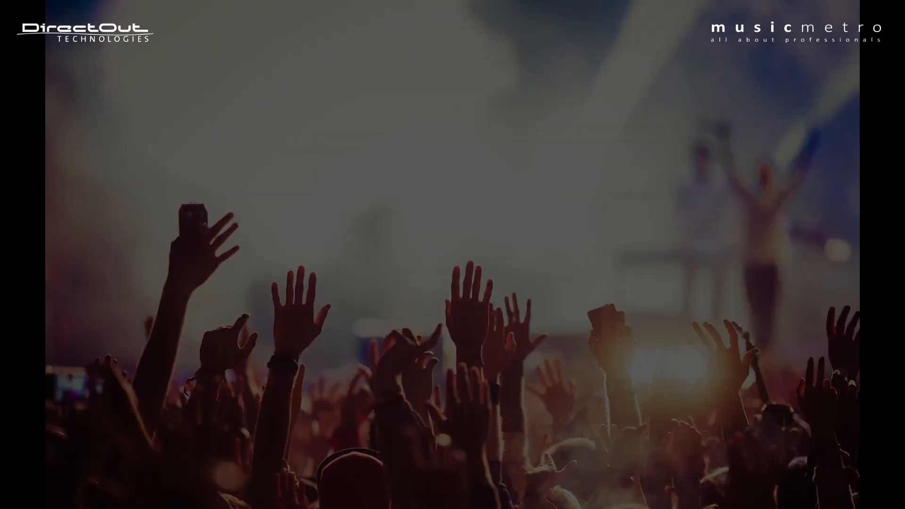